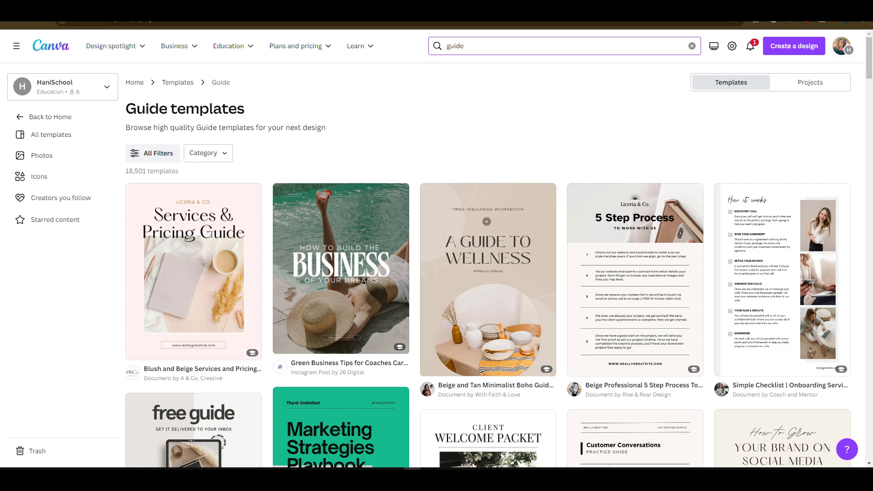
Step: Switch to ChatGPT and submit the prompt "Please give me some lead magnet ideas for bodybuilding"
left_click(90, 10)
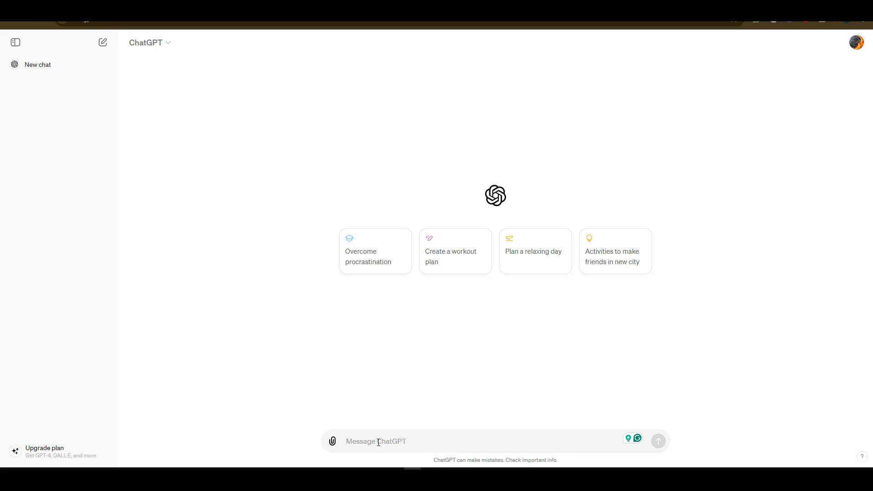
type("Please give me some lead magnet ideas for bodybuilding")
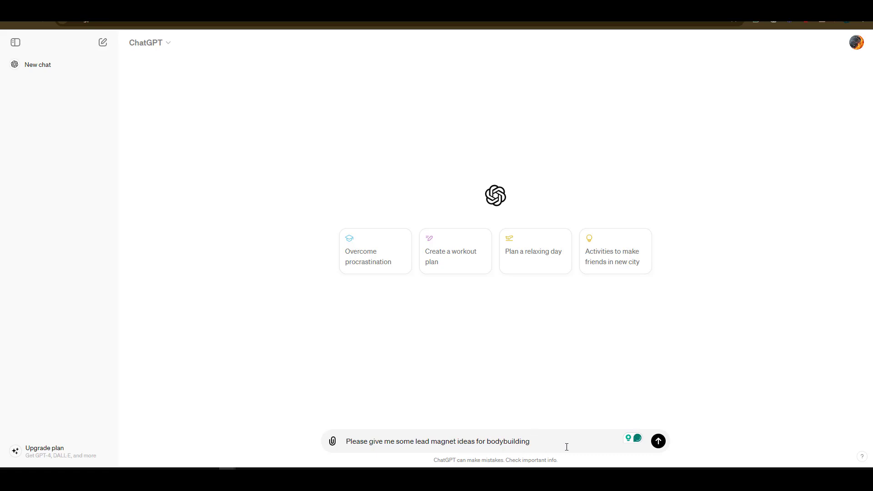
key("Return")
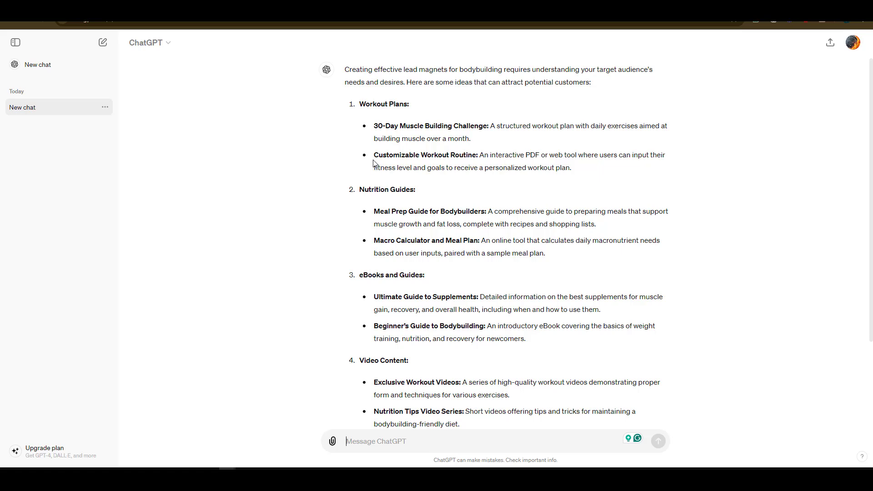
Step: Ask ChatGPT to write a lead magnet of less than 2 pages using the copied "Ultimate Guide to Supplements" idea as the title
scroll(374, 157, "down", 1)
triple_click(462, 268)
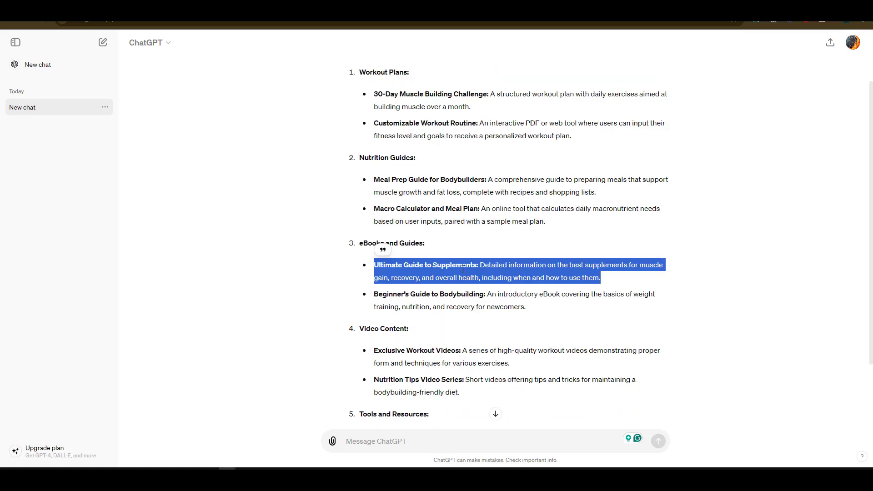
right_click(462, 268)
key("Escape")
left_click(409, 443)
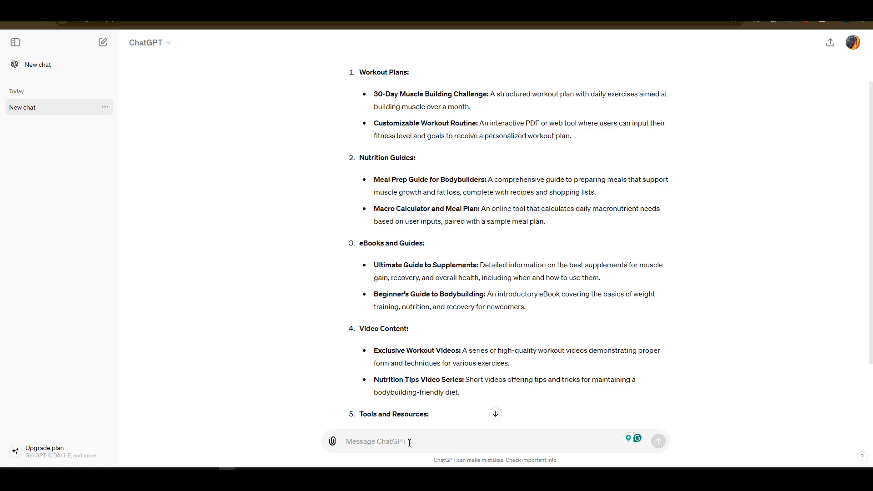
key("ctrl+v")
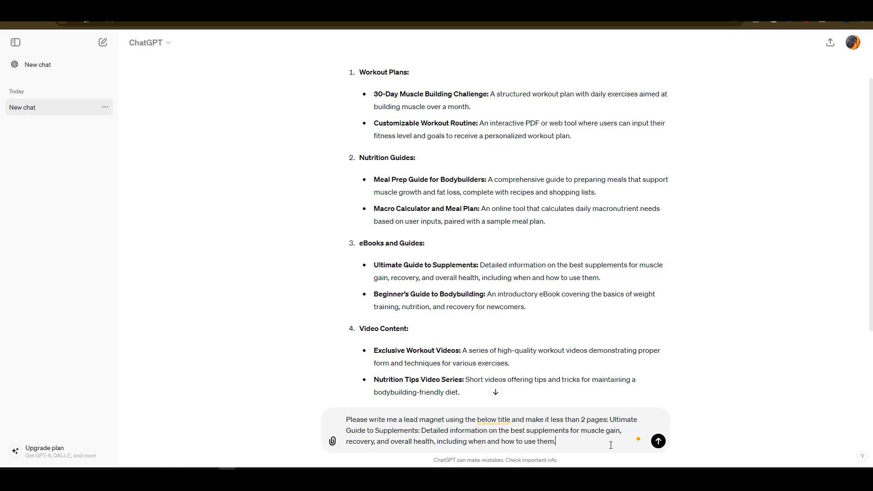
key("Return")
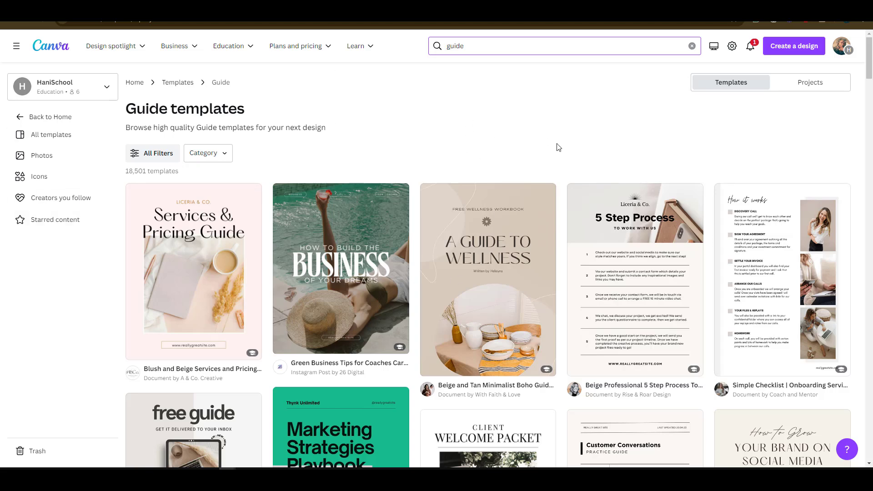
Step: Switch to Canva, browse the guide templates and open the "Beige and Tan Minimalist Boho Guide to Wellness Workbook" for customizing
scroll(519, 337, "down", 4)
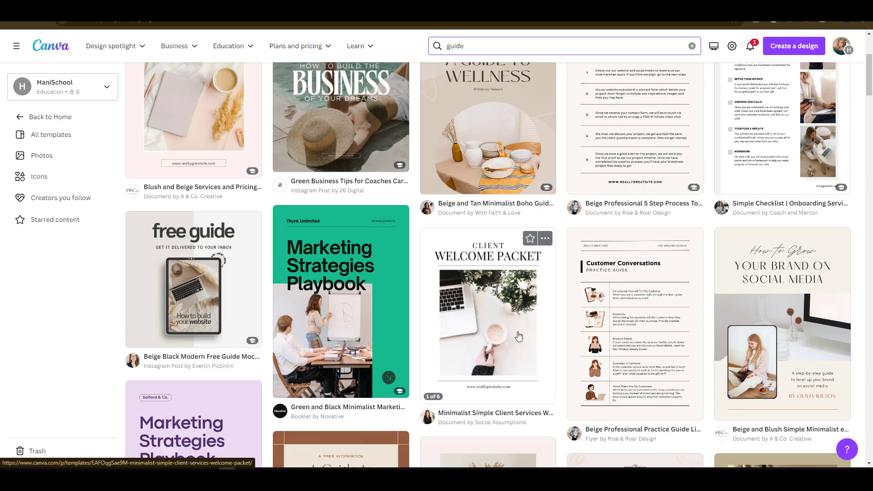
scroll(519, 337, "down", 7)
scroll(525, 358, "up", 11)
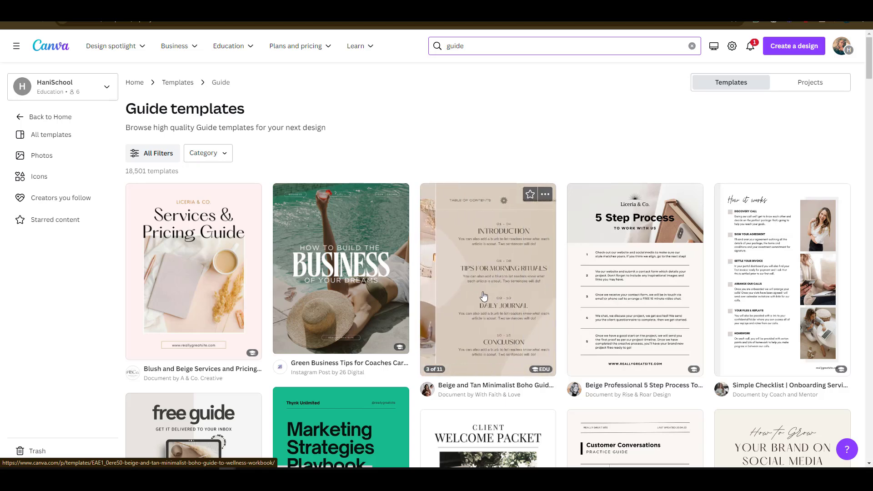
left_click(481, 280)
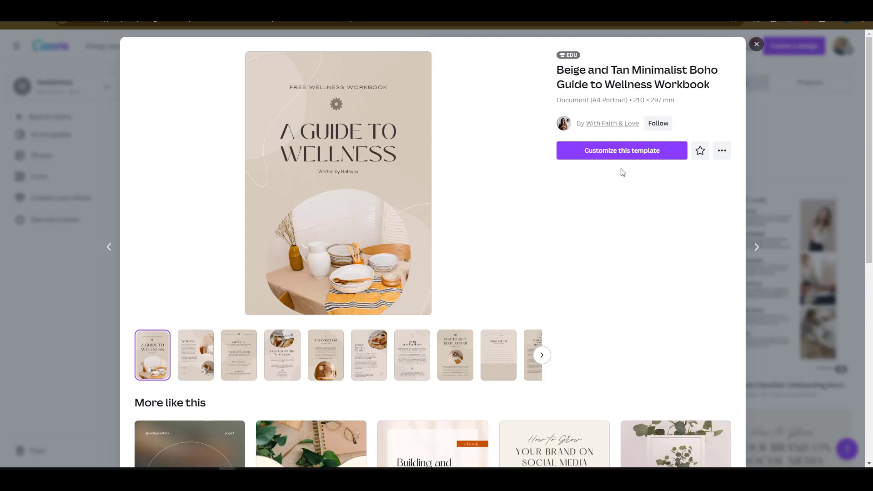
left_click(622, 155)
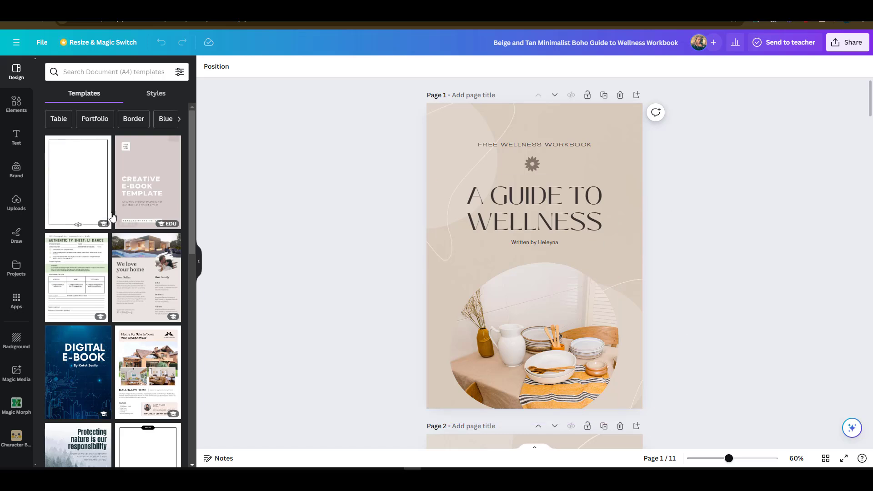
Step: Look through the workbook template's first pages, from the cover to the "How to use this Workbook" page
scroll(564, 309, "down", 10)
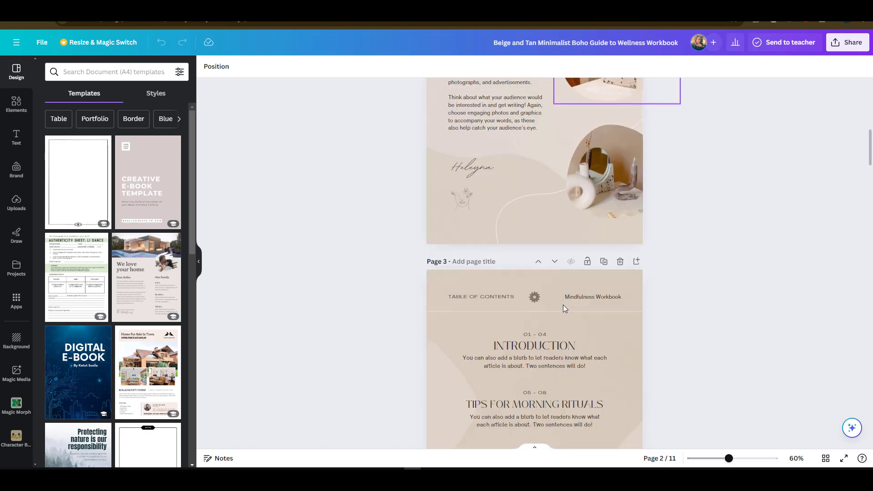
scroll(564, 309, "down", 8)
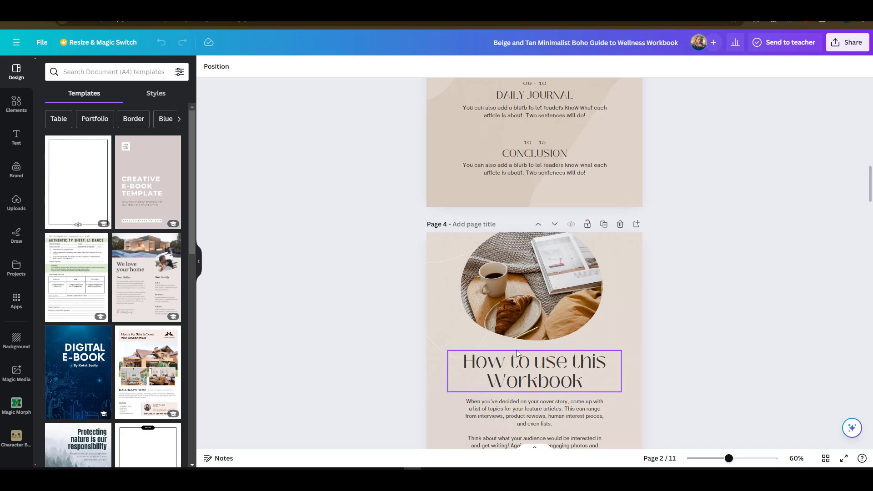
scroll(552, 355, "up", 5)
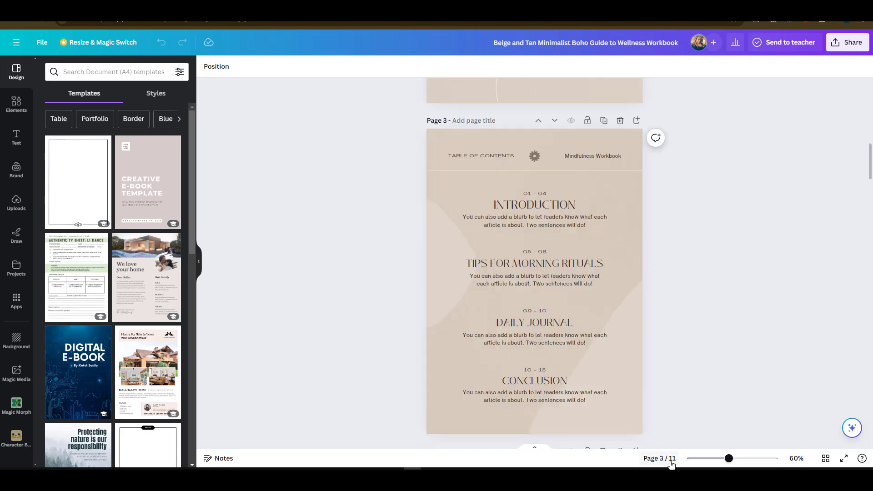
scroll(508, 230, "up", 10)
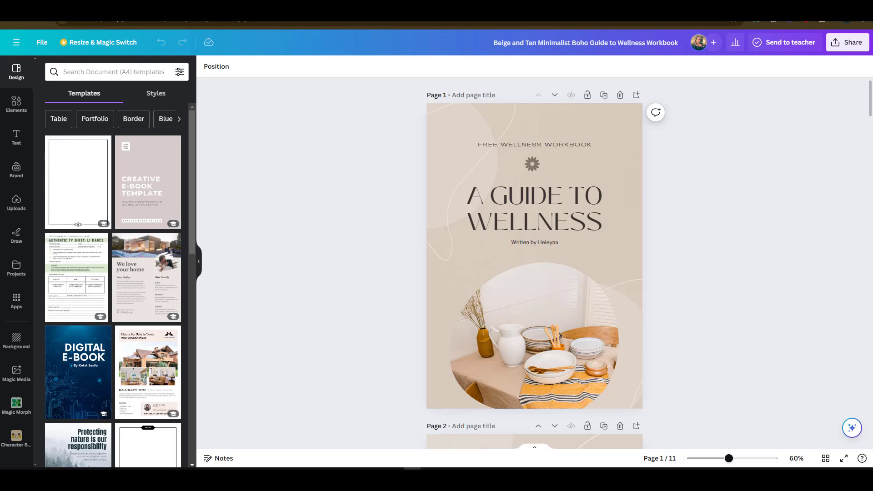
Step: Switch to ChatGPT, skim the generated supplement guide and copy its main title
key("alt+Tab")
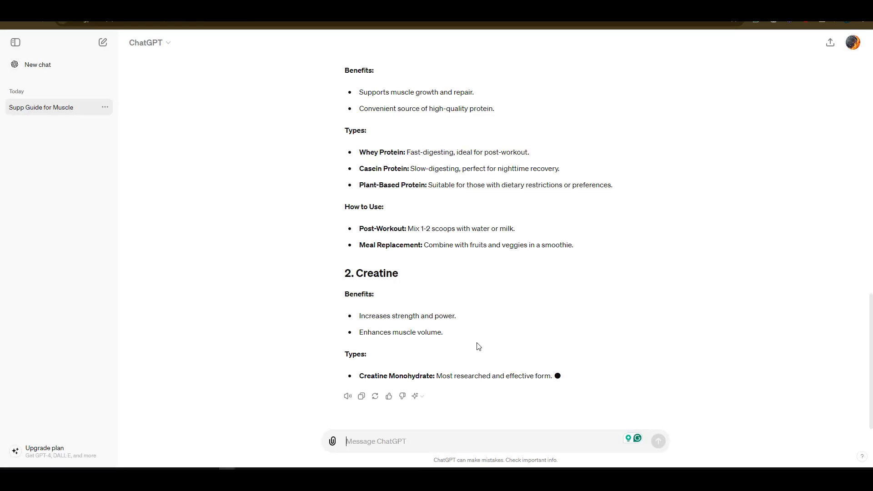
scroll(439, 291, "down", 5)
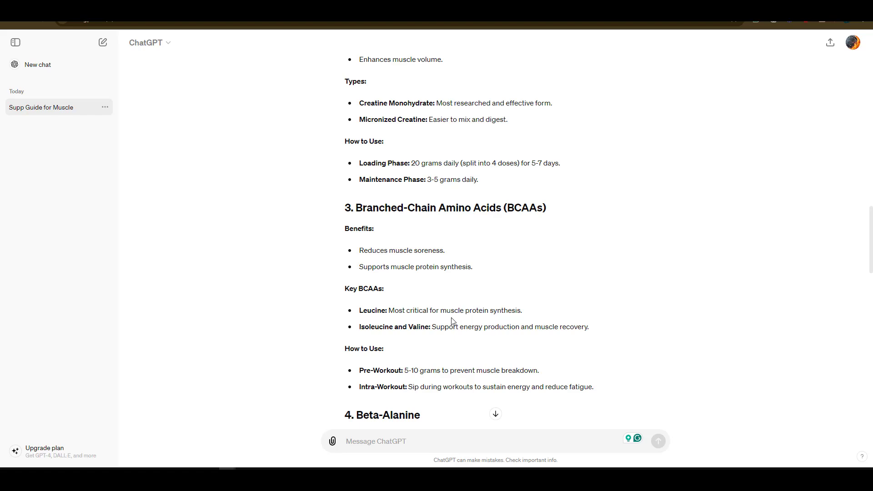
scroll(453, 321, "up", 4)
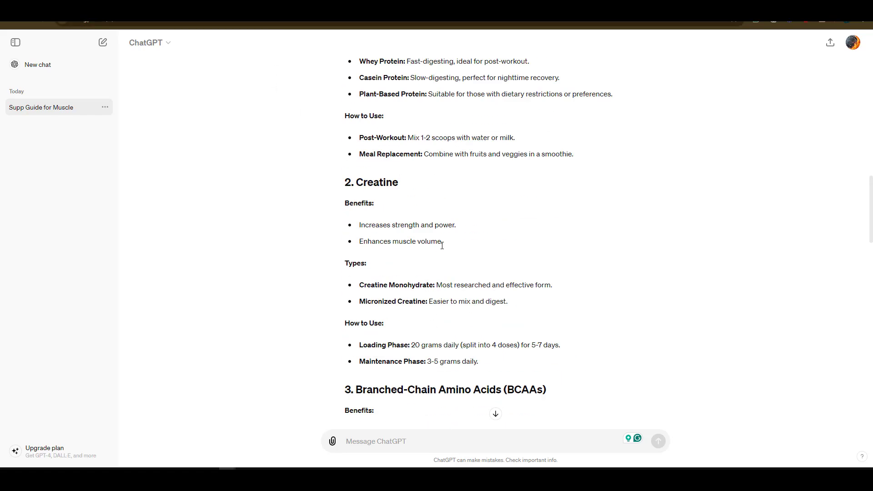
scroll(442, 246, "up", 7)
left_click_drag(345, 123, 656, 164)
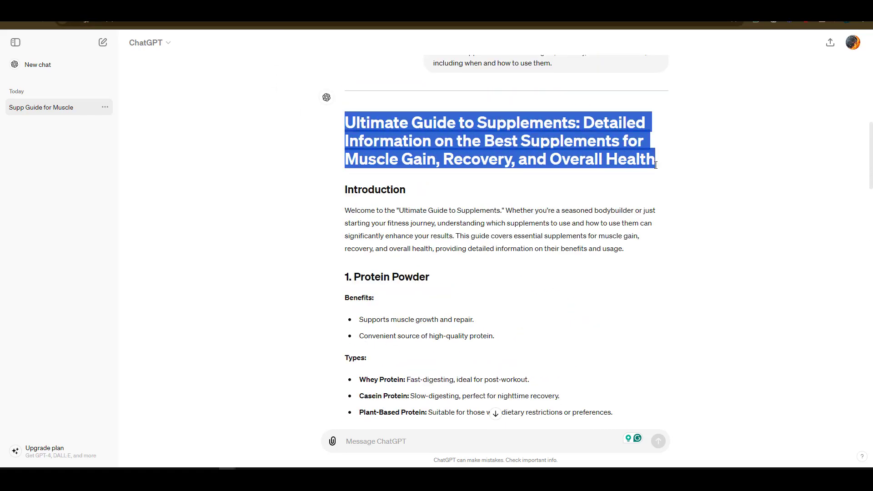
right_click(483, 138)
left_click(523, 147)
Step: In Canva, replace the cover title with "Ultimate Guide to Supplements: The Best Supplements for Muscle Gain, Recovery, and Overall Health" and shrink it to size 48.3
key("ctrl+Tab")
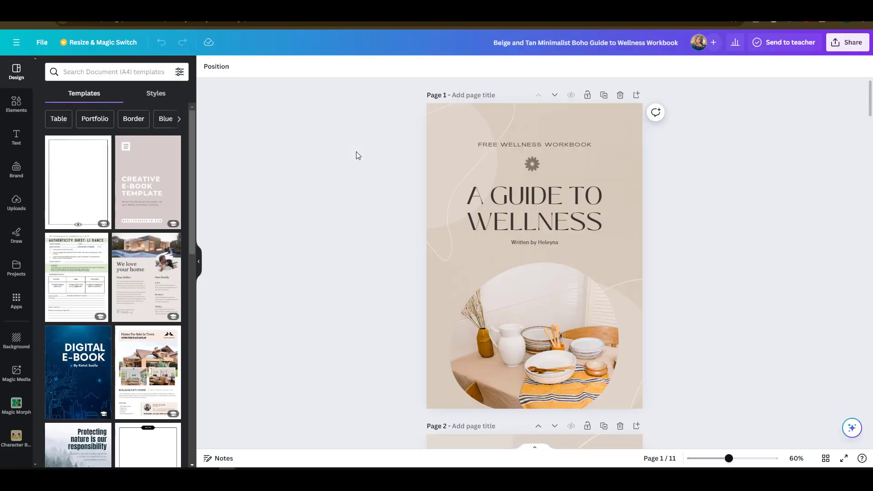
left_click(525, 202)
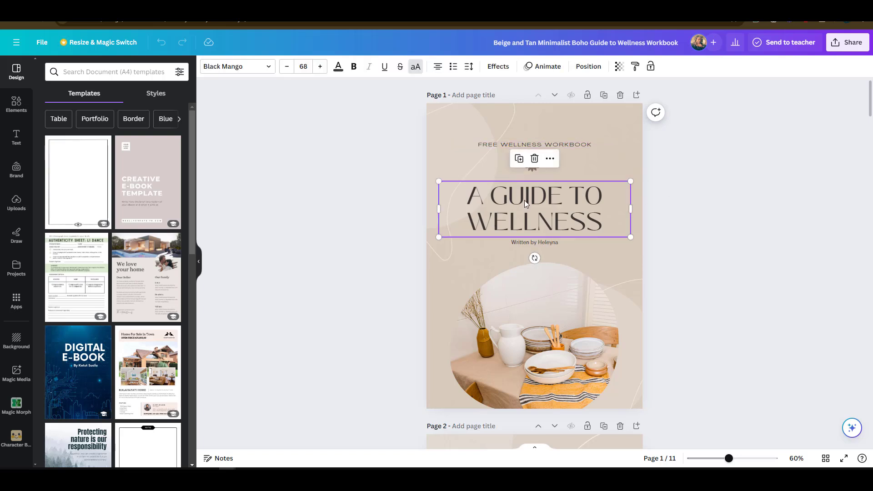
left_click(525, 202)
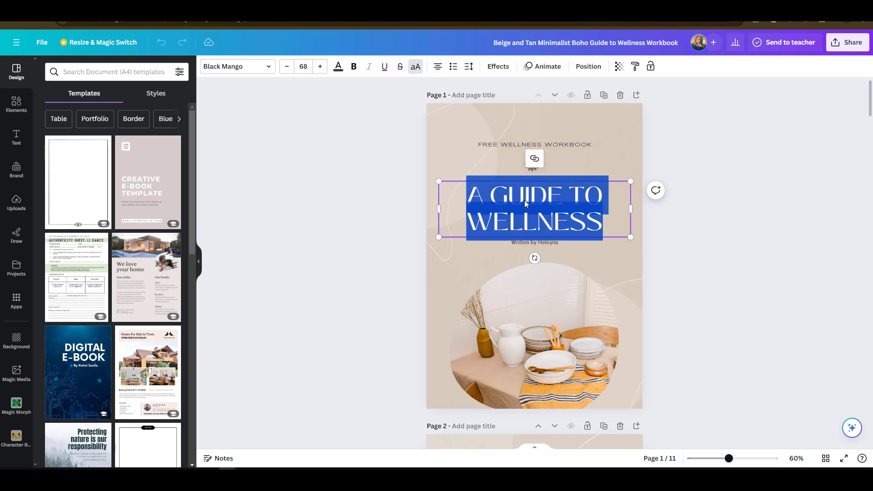
key("ctrl+v")
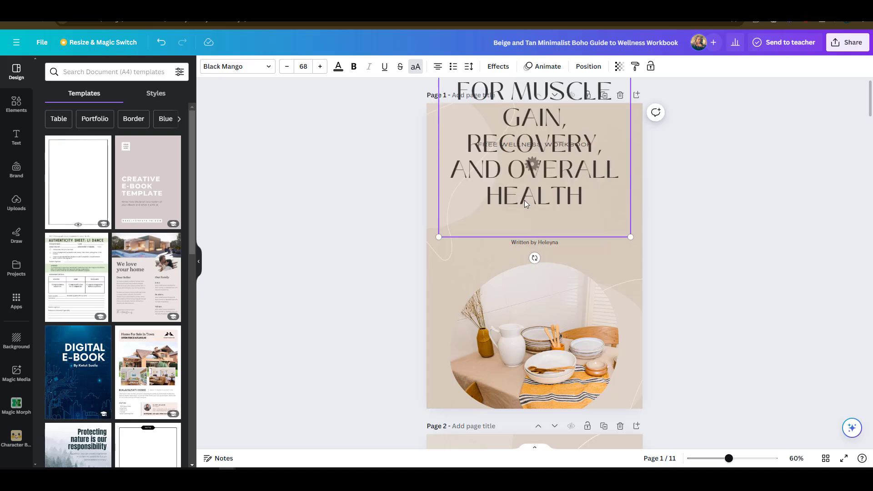
left_click_drag(631, 237, 567, 163)
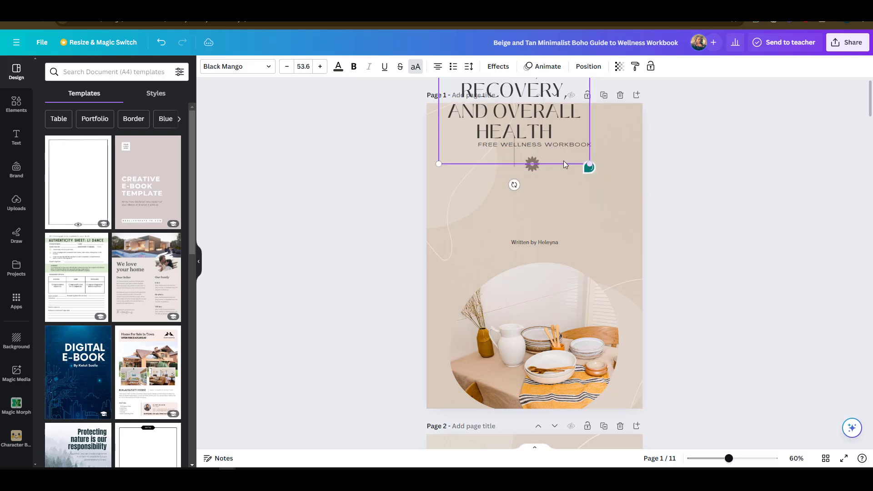
key("ctrl+a")
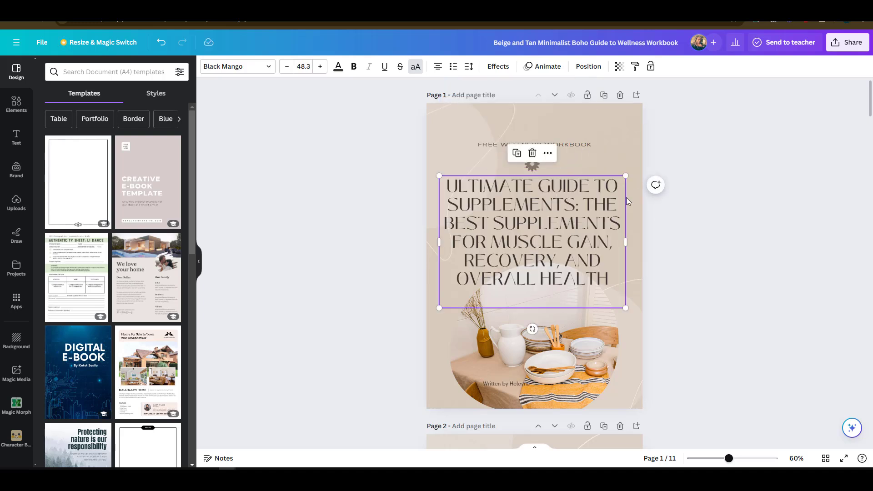
left_click(726, 231)
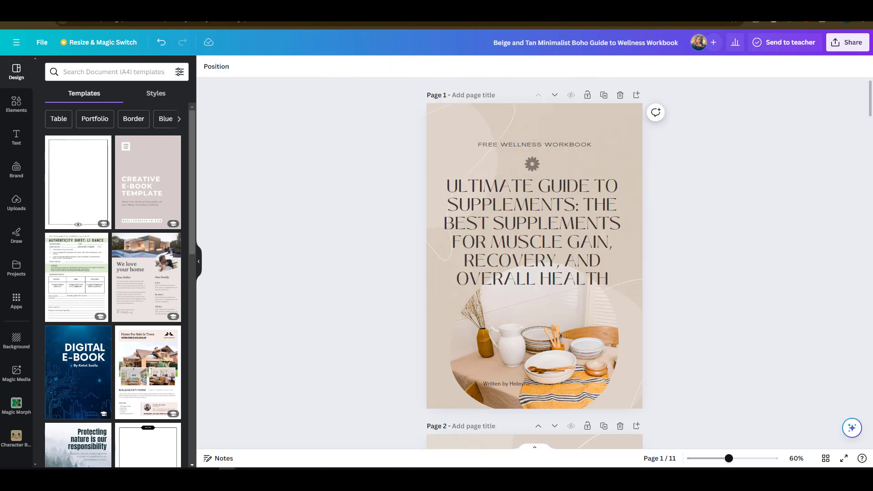
Step: Copy the "Introduction" heading from the ChatGPT guide and replace the "Welcome" heading on page 2 of the Canva workbook with it
left_click(428, 10)
left_click(347, 194)
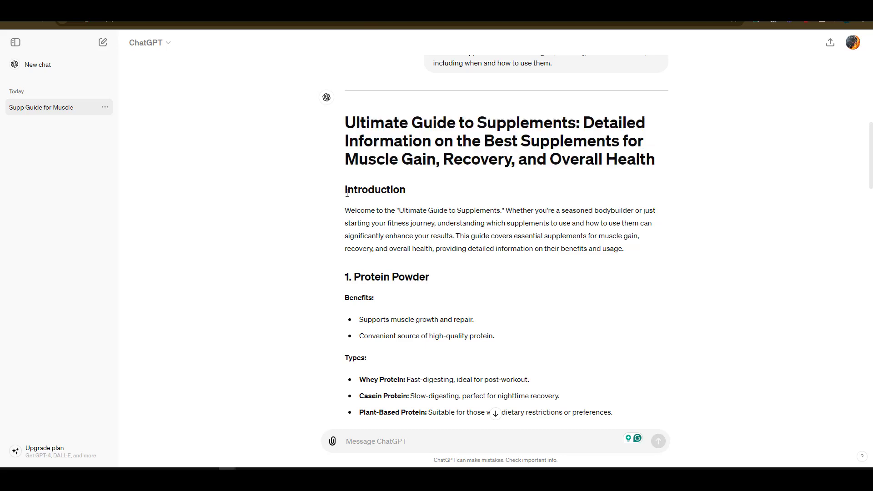
left_click_drag(345, 195, 418, 195)
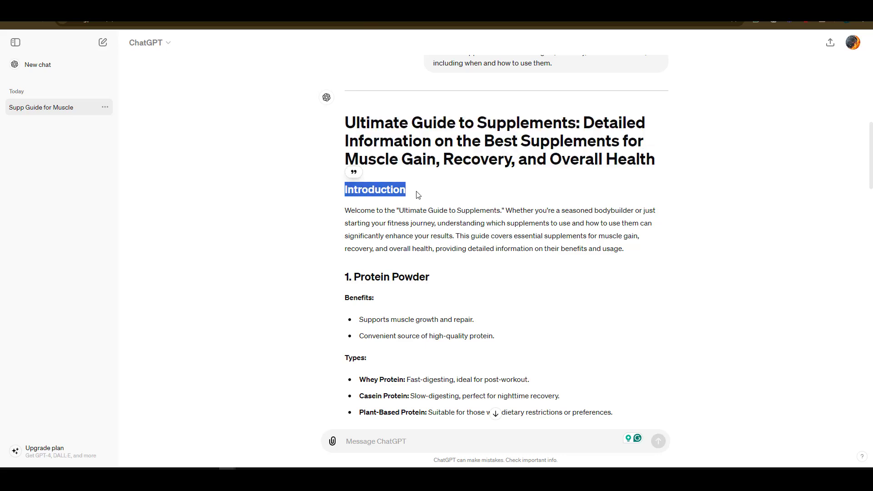
left_click(314, 10)
scroll(735, 302, "down", 2)
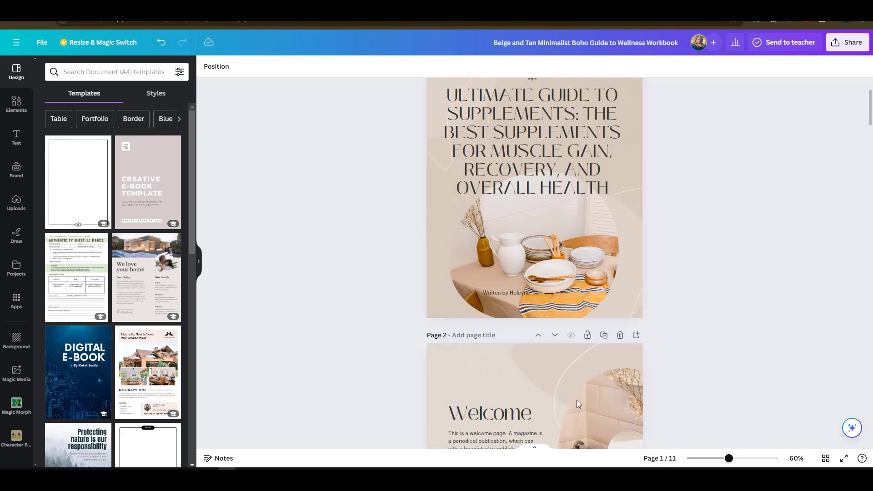
scroll(503, 408, "down", 1)
scroll(504, 411, "down", 1)
left_click(503, 370)
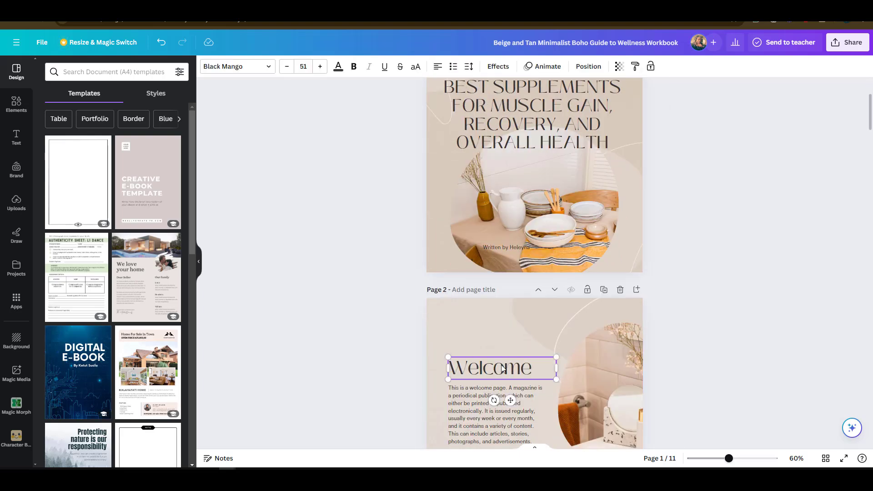
double_click(503, 369)
key("ctrl+v")
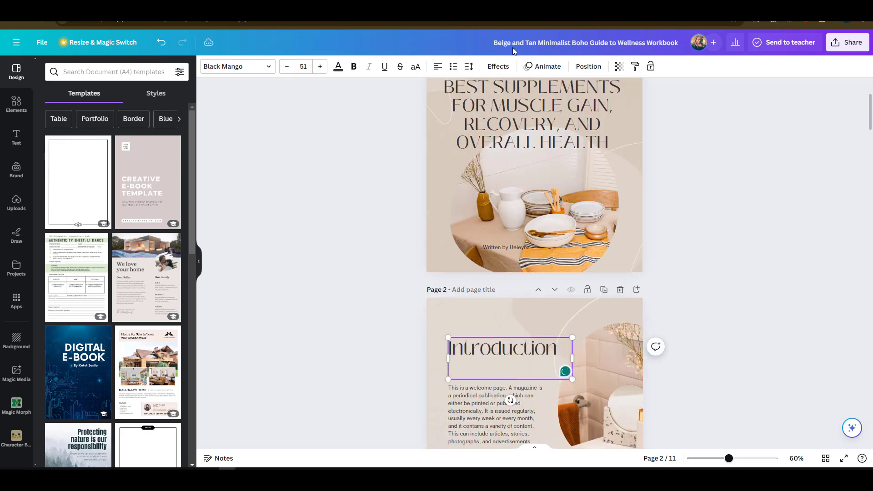
Step: Copy the introduction paragraph from the ChatGPT guide and replace the body text under page 2's heading in Canva with it
left_click(423, 10)
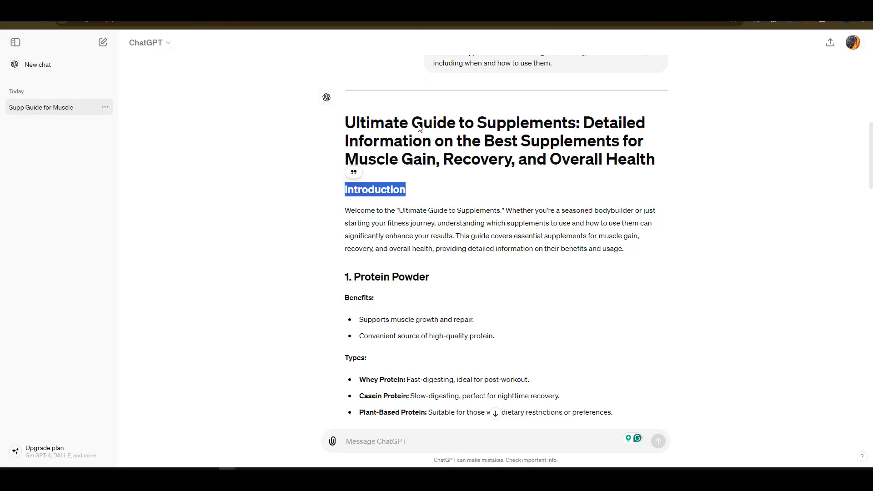
left_click_drag(347, 212, 628, 248)
key("ctrl+c")
key("ctrl+Tab")
double_click(482, 310)
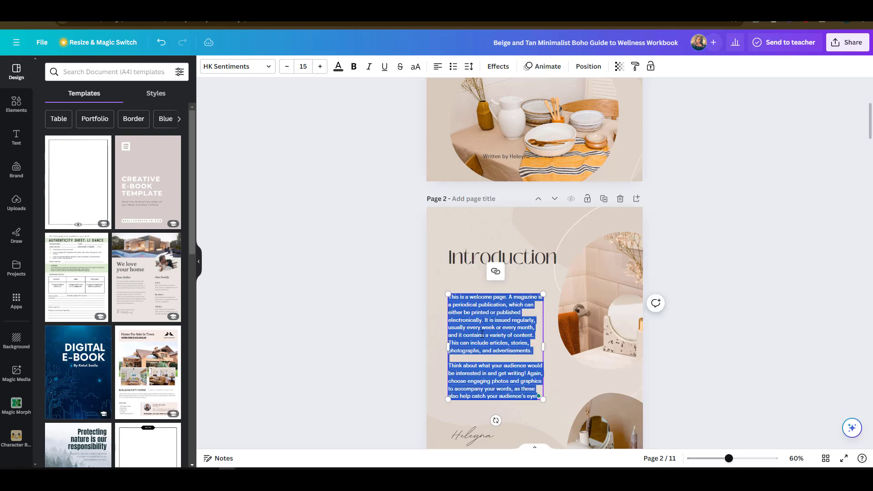
key("ctrl+v")
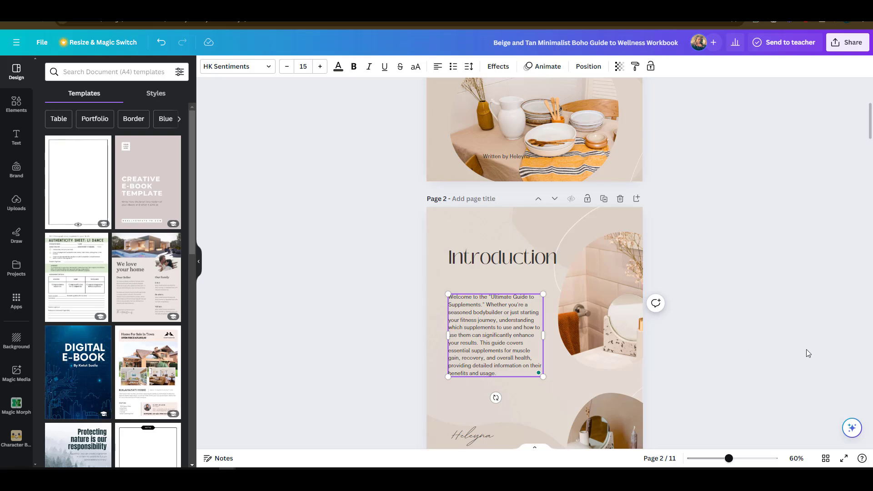
Step: Replace the round photo on the cover page with the uploaded picture of hikers jumping in the mountains
left_click(17, 203)
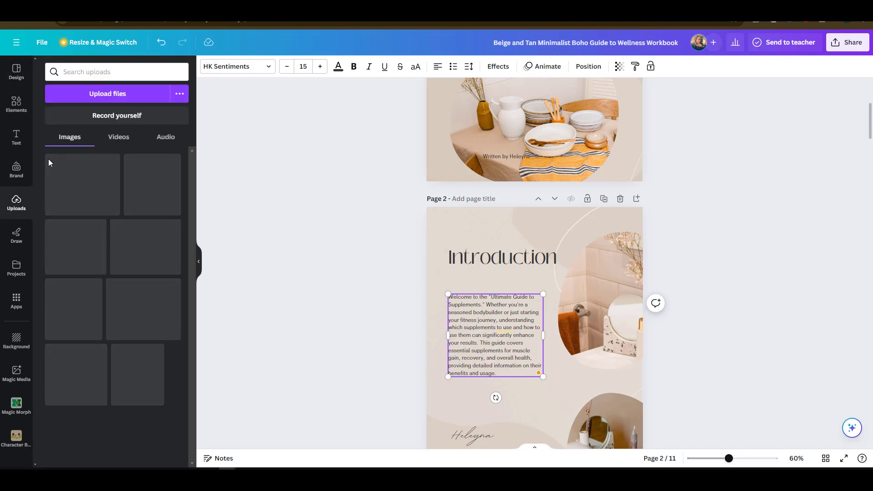
scroll(796, 238, "up", 5)
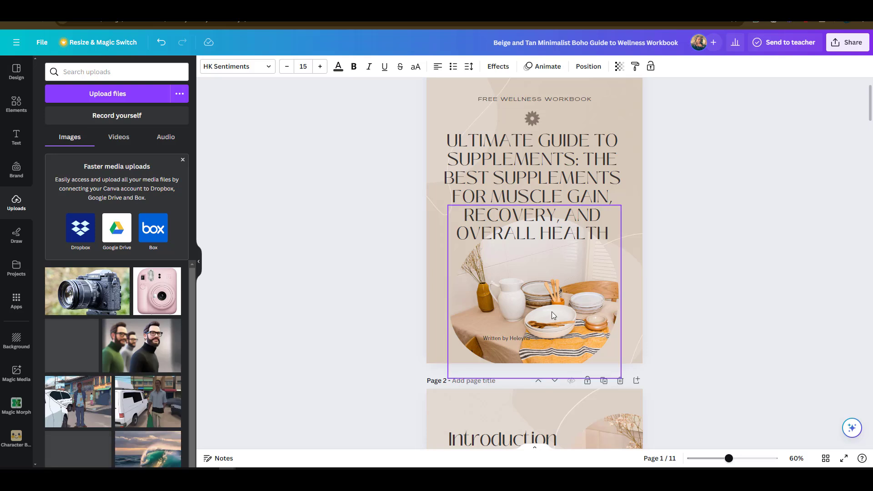
scroll(98, 387, "down", 4)
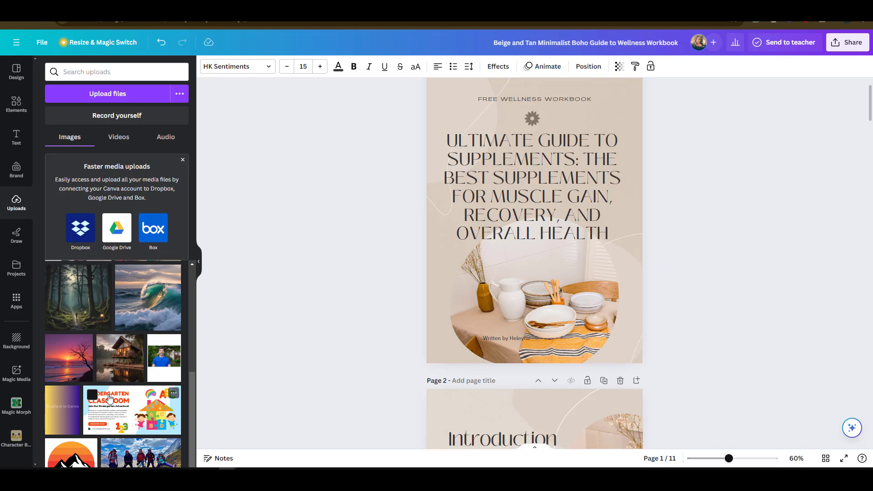
left_click_drag(129, 460, 534, 282)
scroll(663, 326, "down", 1)
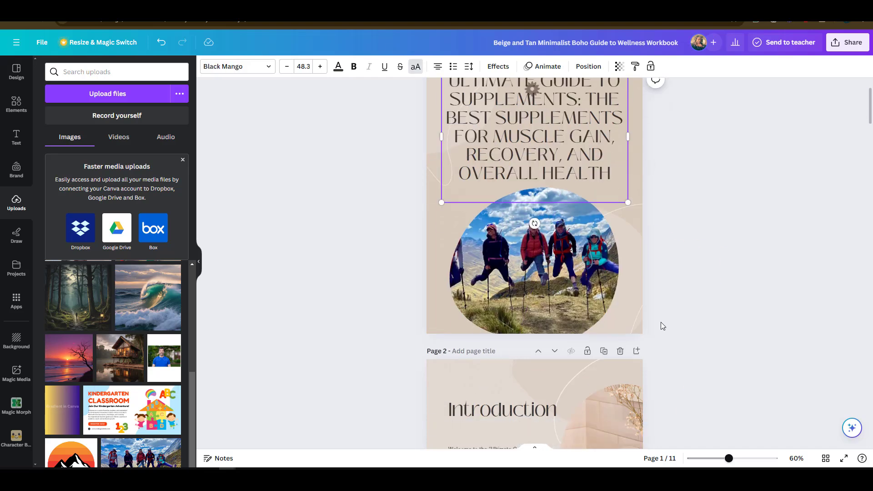
scroll(663, 326, "down", 10)
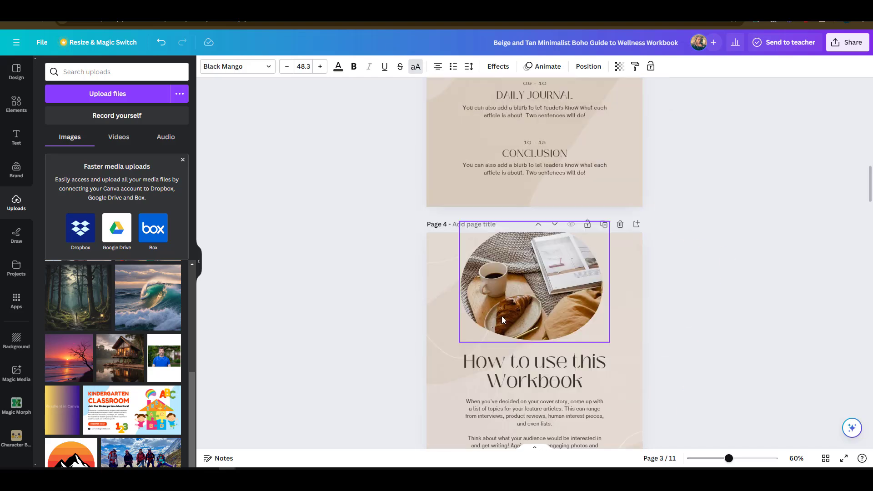
scroll(504, 320, "down", 5)
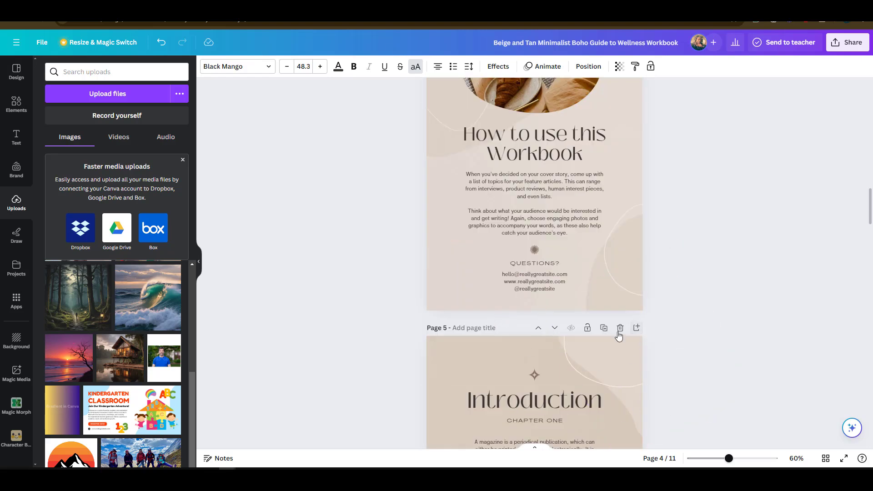
scroll(591, 391, "down", 2)
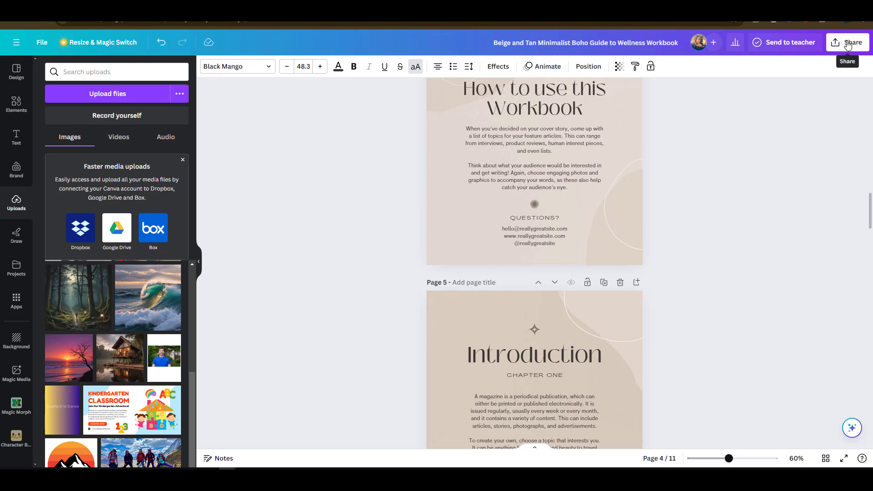
Step: Set up the workbook's download as PDF Standard, keeping all pages selected
left_click(848, 43)
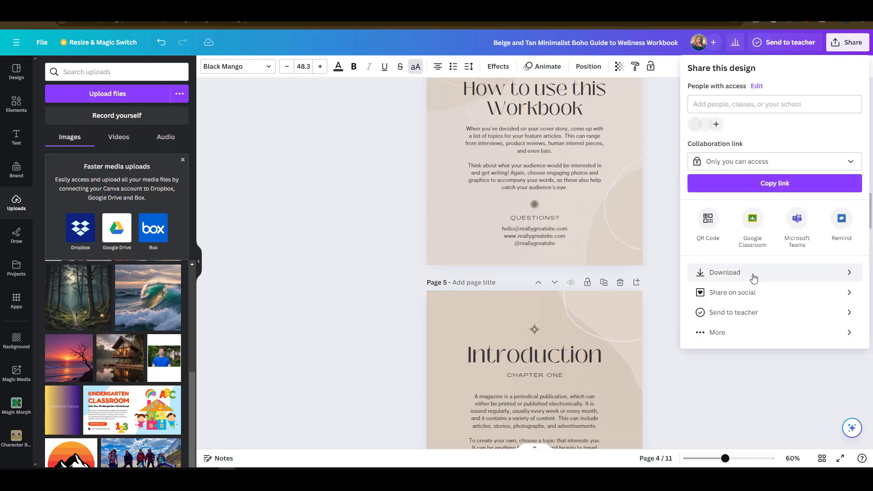
left_click(754, 277)
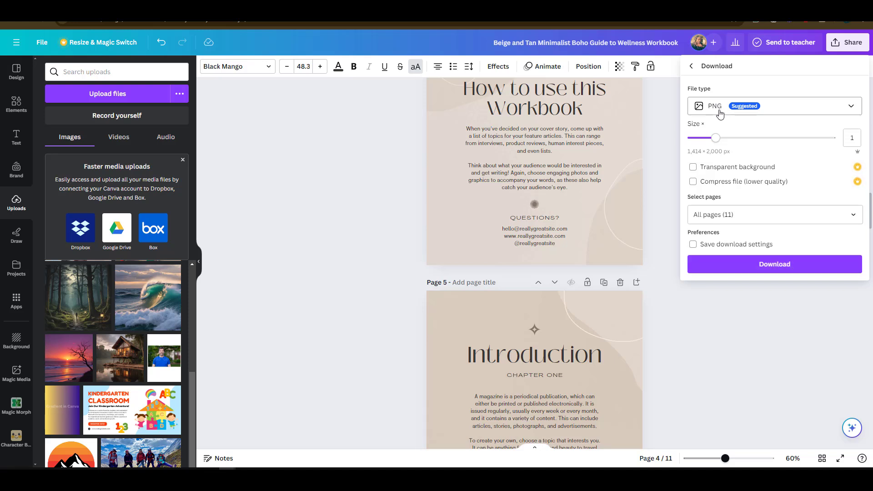
left_click(720, 112)
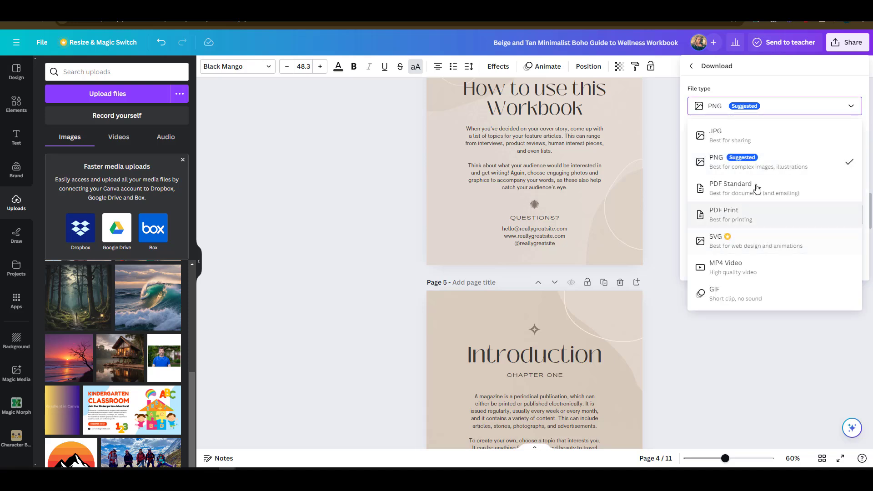
left_click(757, 188)
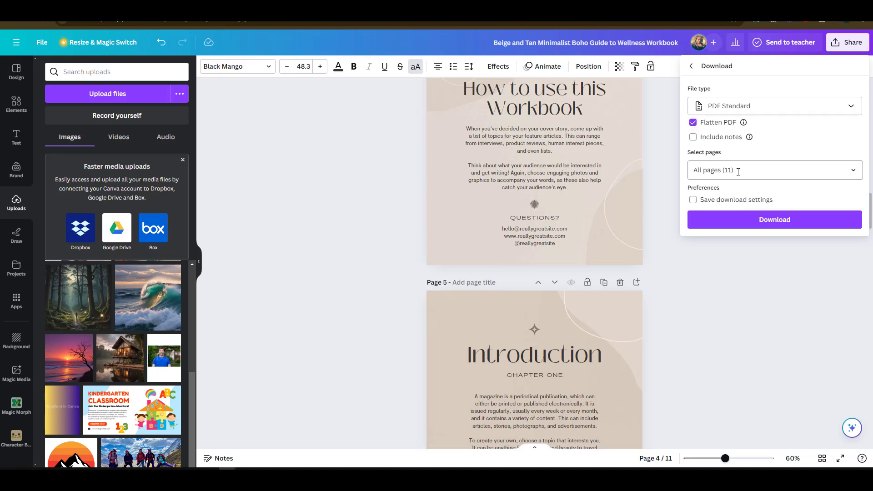
left_click(739, 171)
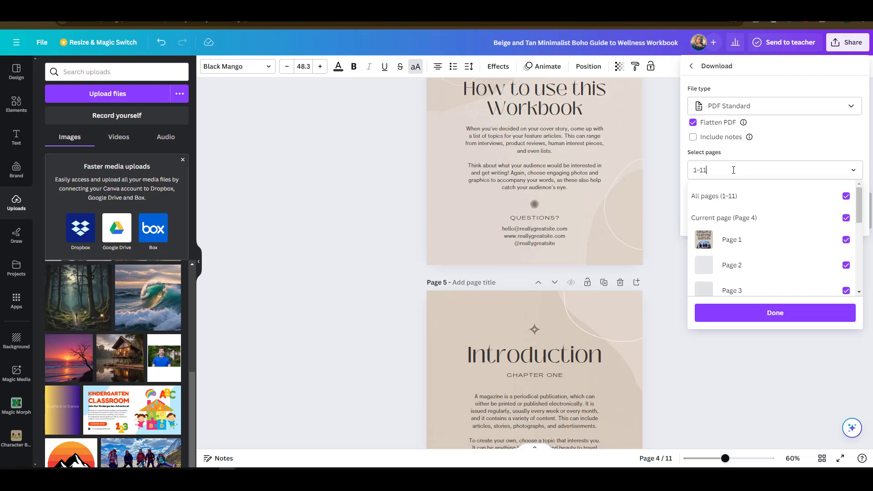
left_click(786, 145)
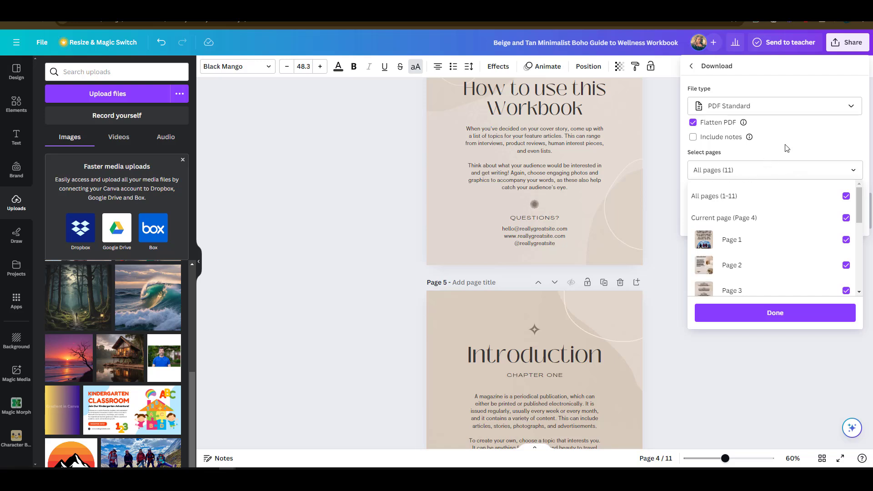